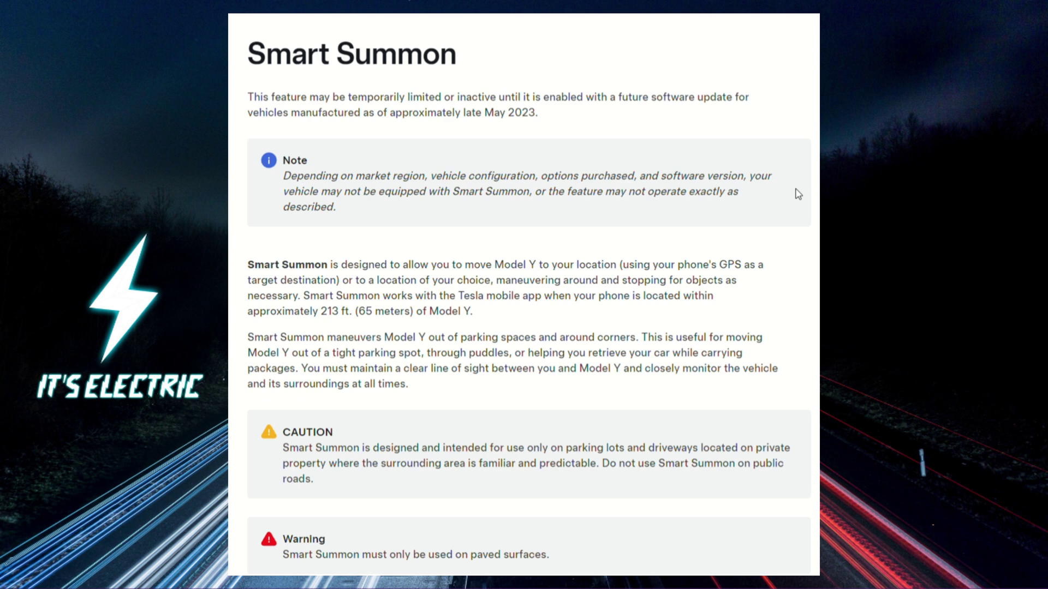
{"action": "scroll", "coordinate": [799, 194], "scroll_direction": "down", "scroll_amount": 2}
{"action": "scroll", "coordinate": [798, 194], "scroll_direction": "down", "scroll_amount": 1}
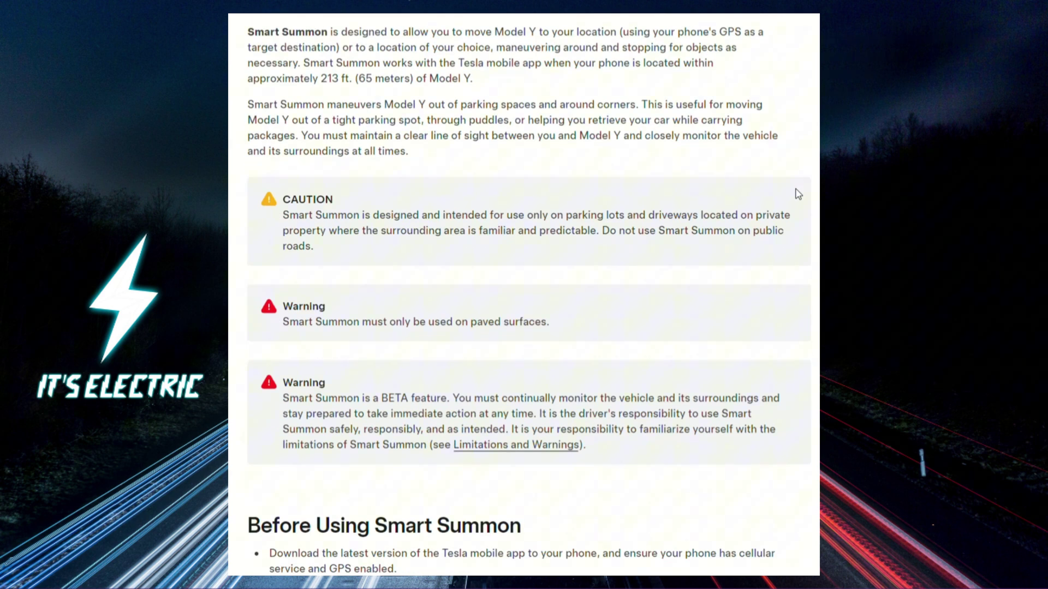
{"action": "scroll", "coordinate": [798, 194], "scroll_direction": "down", "scroll_amount": 3}
{"action": "scroll", "coordinate": [797, 193], "scroll_direction": "down", "scroll_amount": 1}
{"action": "scroll", "coordinate": [798, 194], "scroll_direction": "down", "scroll_amount": 1}
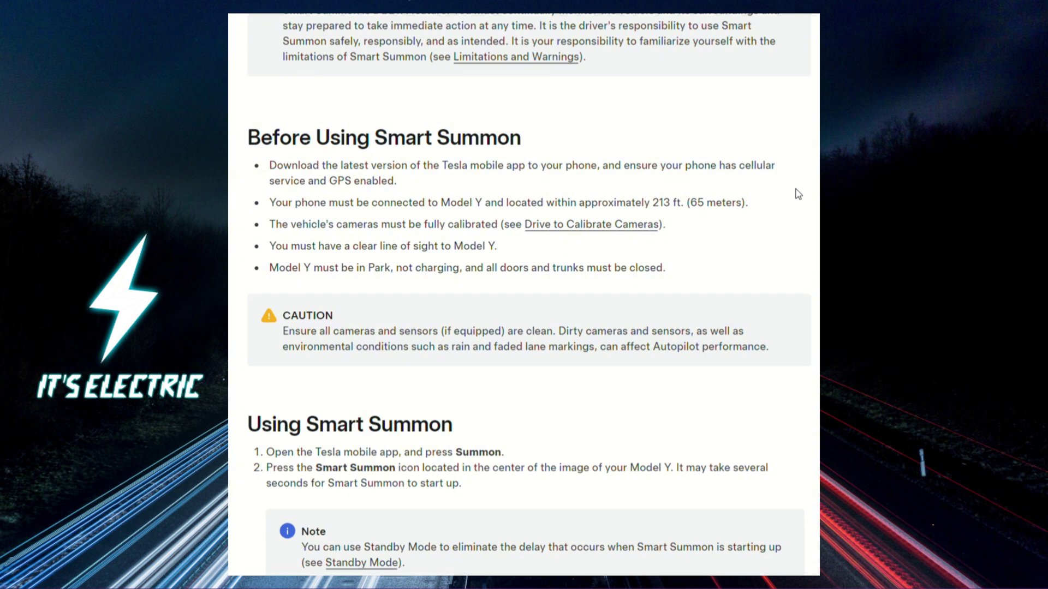
{"action": "scroll", "coordinate": [798, 194], "scroll_direction": "down", "scroll_amount": 3}
{"action": "scroll", "coordinate": [798, 194], "scroll_direction": "down", "scroll_amount": 2}
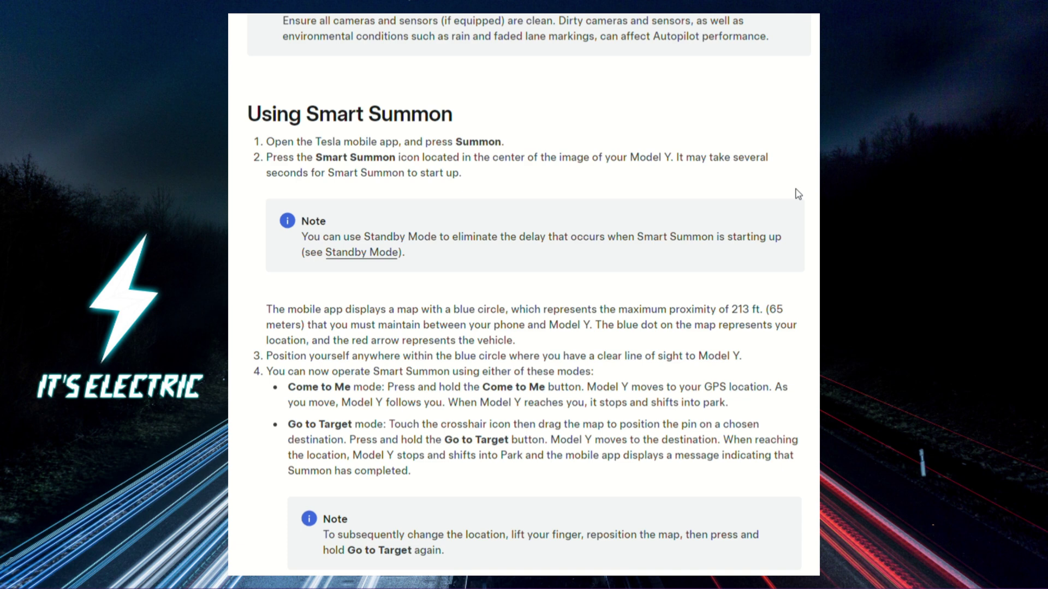
{"action": "scroll", "coordinate": [798, 195], "scroll_direction": "down", "scroll_amount": 1}
{"action": "scroll", "coordinate": [797, 194], "scroll_direction": "down", "scroll_amount": 3}
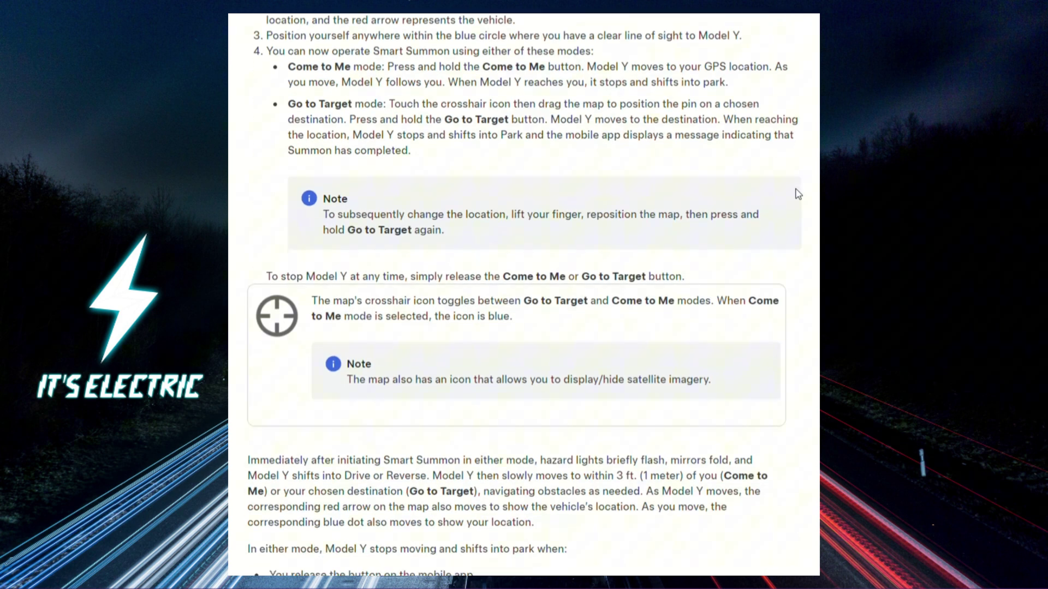
{"action": "scroll", "coordinate": [798, 194], "scroll_direction": "down", "scroll_amount": 2}
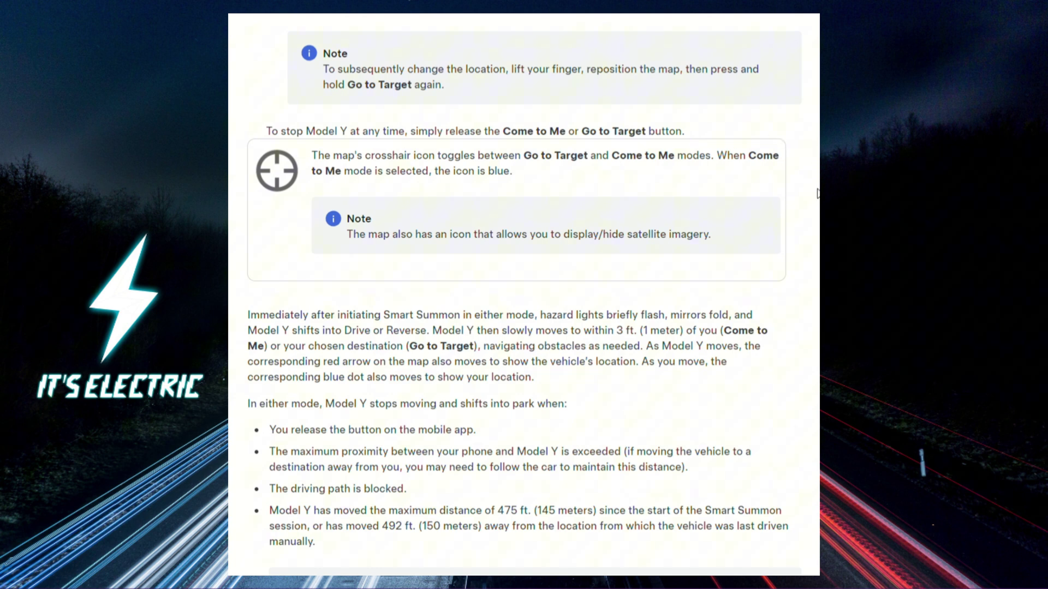
{"action": "scroll", "coordinate": [817, 193], "scroll_direction": "down", "scroll_amount": 3}
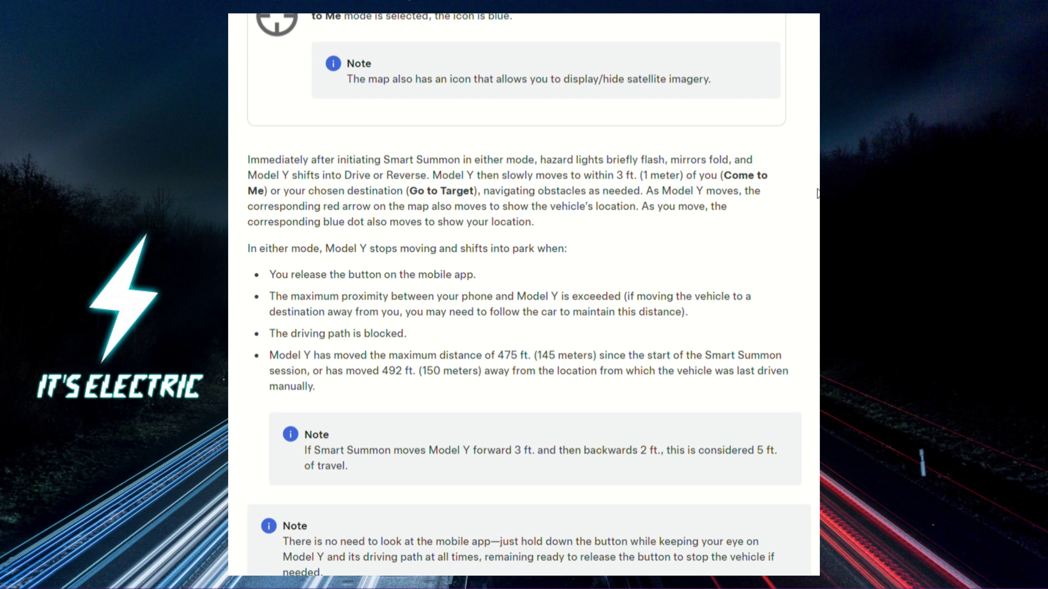
{"action": "scroll", "coordinate": [817, 193], "scroll_direction": "up", "scroll_amount": 1}
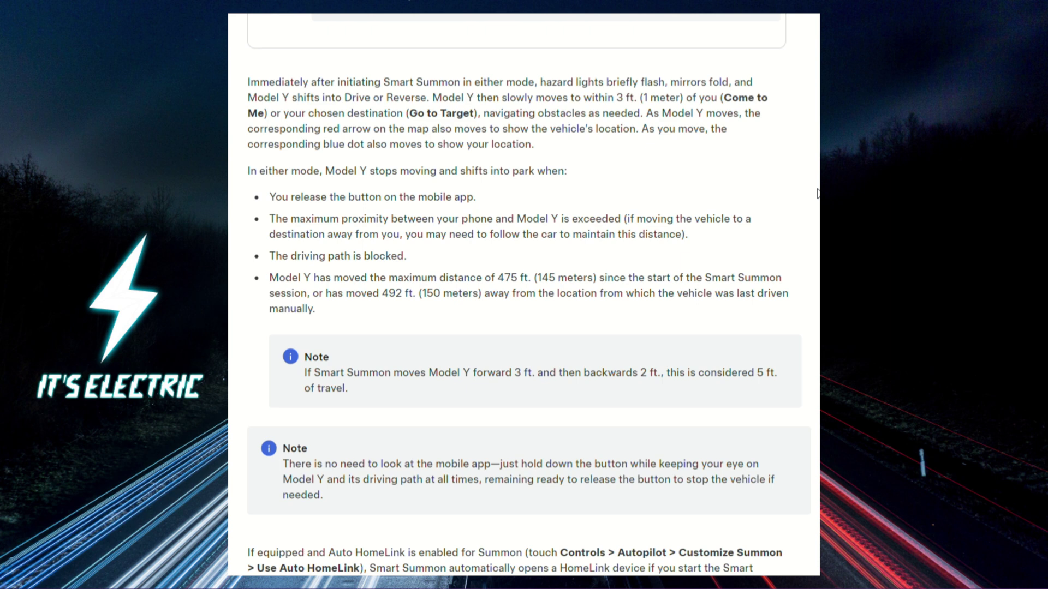
{"action": "scroll", "coordinate": [817, 193], "scroll_direction": "down", "scroll_amount": 2}
{"action": "scroll", "coordinate": [818, 193], "scroll_direction": "down", "scroll_amount": 3}
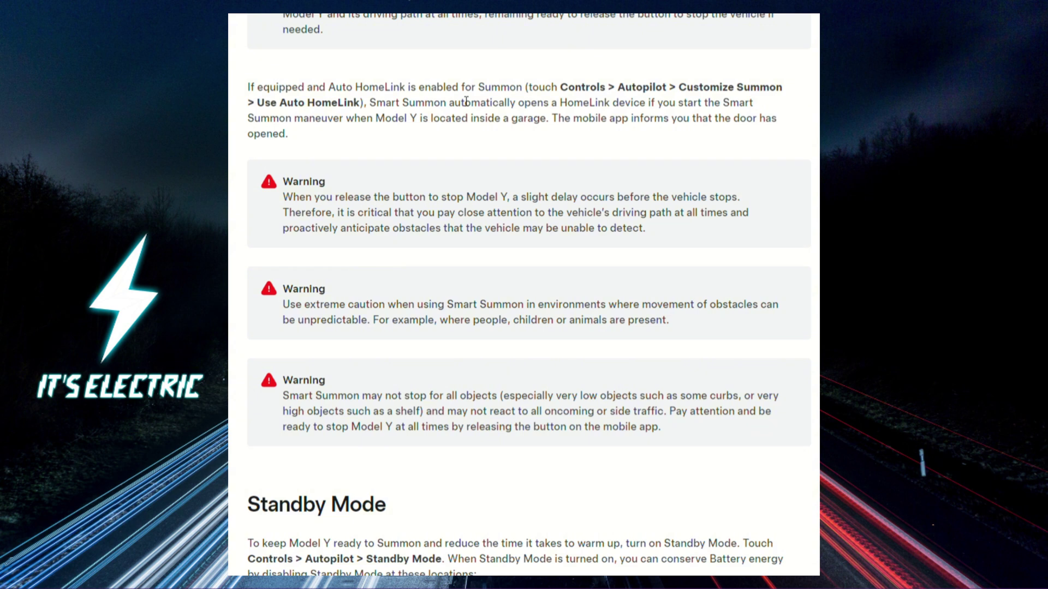
{"action": "scroll", "coordinate": [465, 101], "scroll_direction": "down", "scroll_amount": 5}
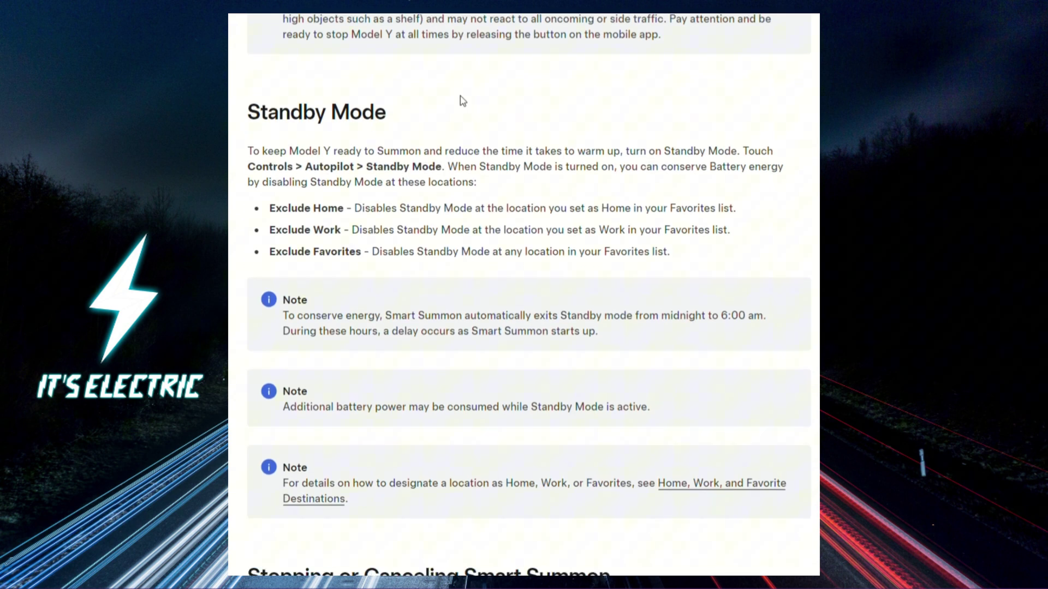
{"action": "scroll", "coordinate": [465, 100], "scroll_direction": "down", "scroll_amount": 1}
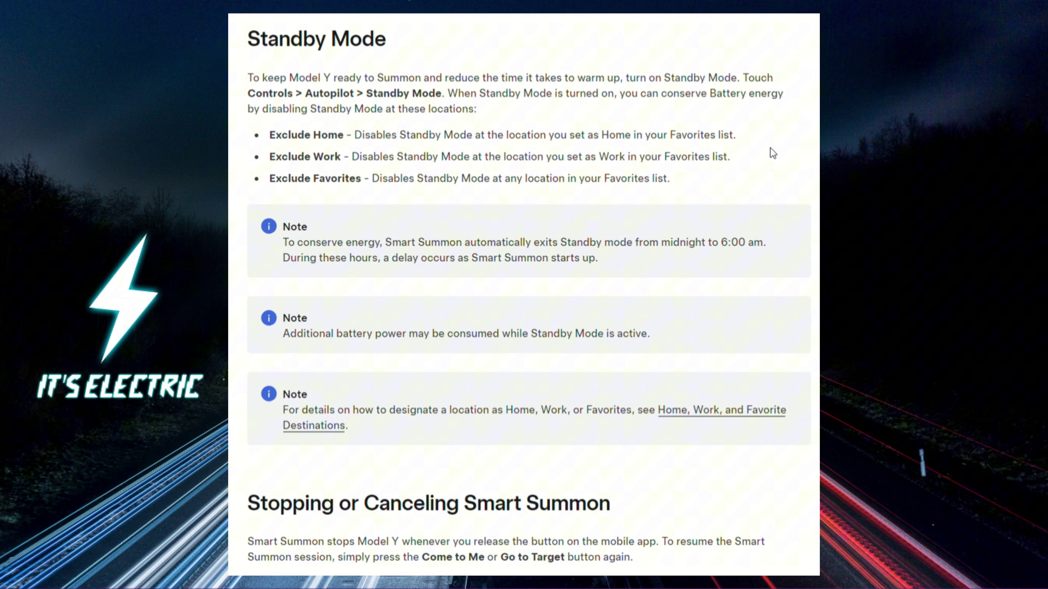
{"action": "scroll", "coordinate": [770, 153], "scroll_direction": "down", "scroll_amount": 3}
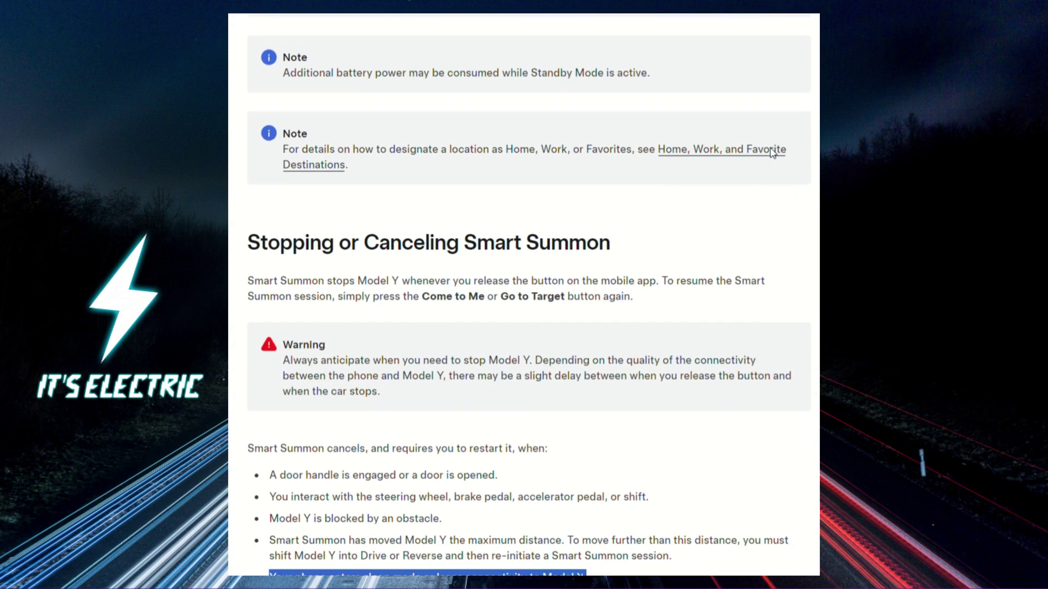